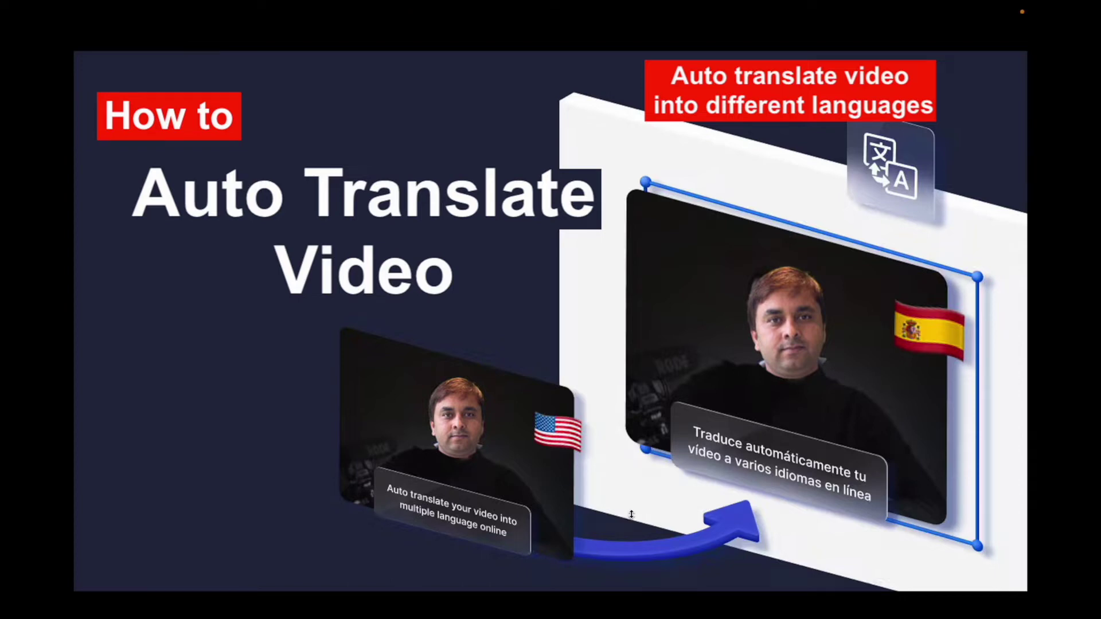
# Exit full screen and close the Overleaf and empty Chrome tabs.
pyautogui.press('Escape')
pyautogui.press('super+Tab')
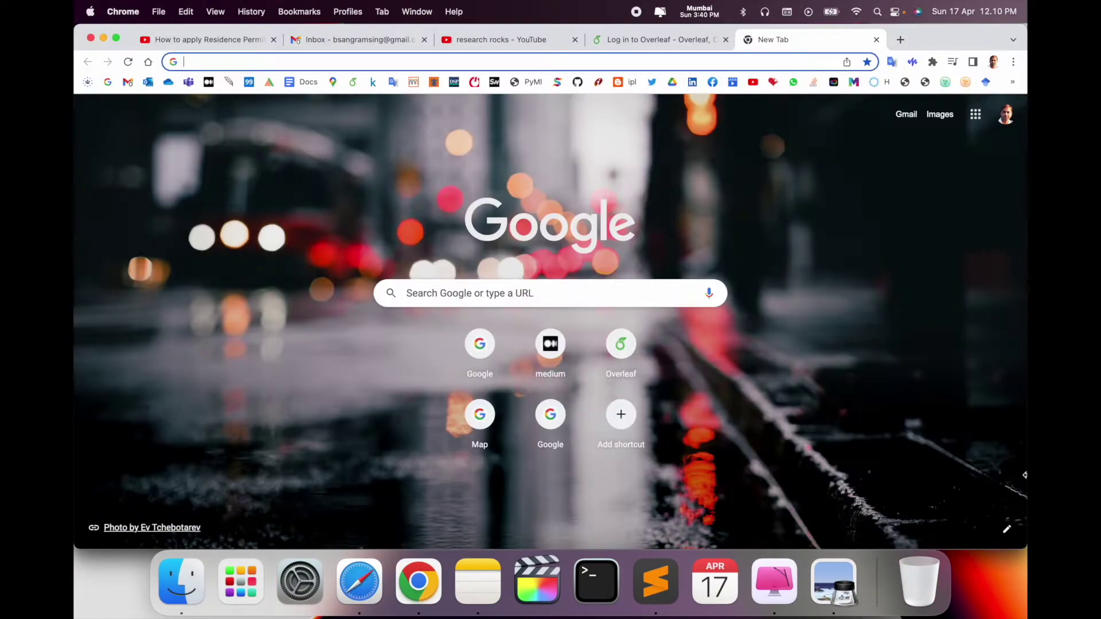
pyautogui.press('super+alt+Left')
pyautogui.press('super+alt+Left')
pyautogui.click(552, 190)
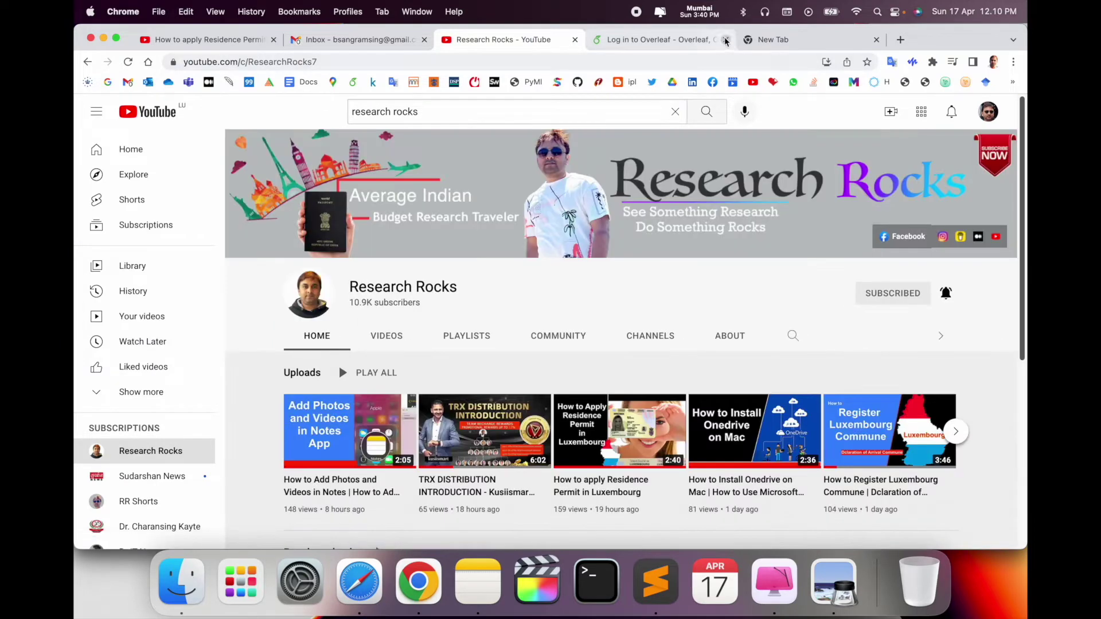
pyautogui.click(725, 39)
pyautogui.click(726, 40)
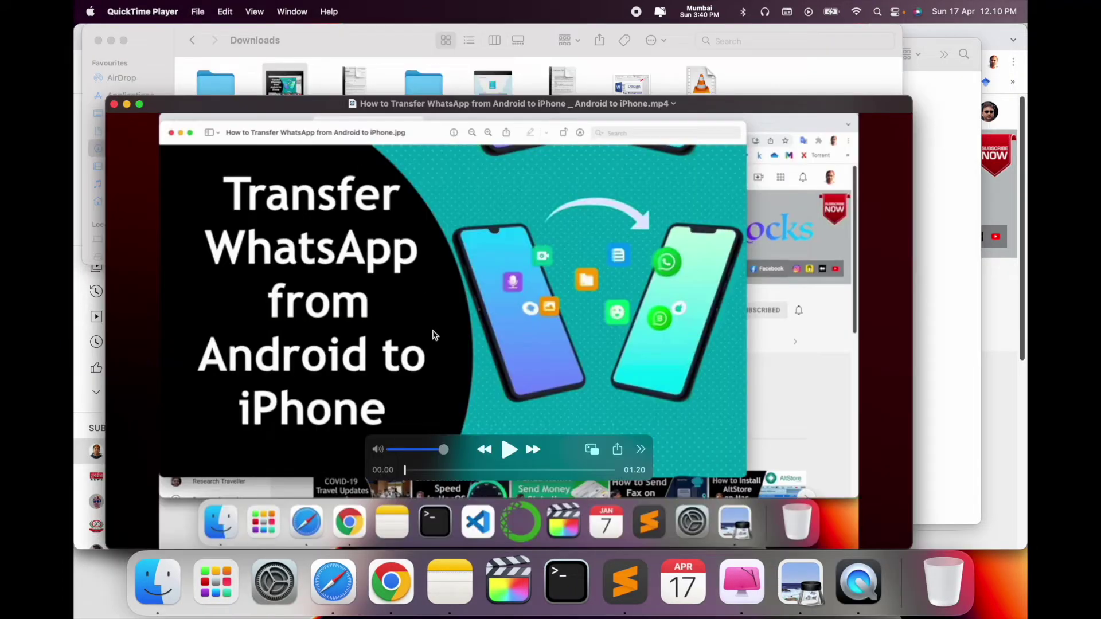
# Play the WhatsApp-transfer video muted in QuickTime, then close the player.
pyautogui.press('space')
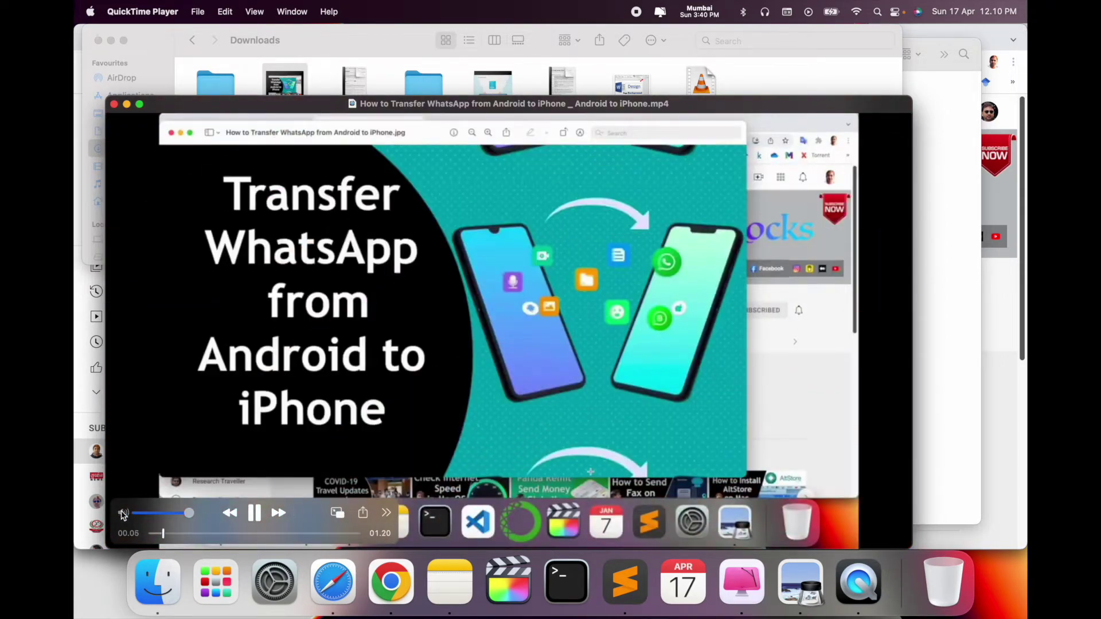
pyautogui.click(123, 514)
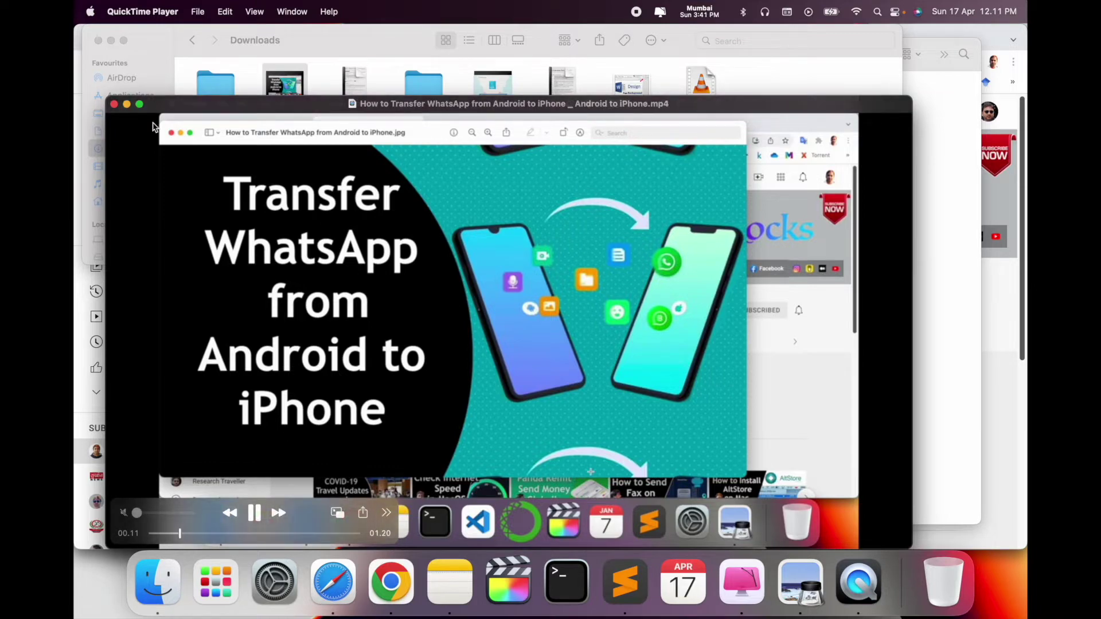
pyautogui.click(115, 104)
# Search Google for 'veed' in a new tab and open the VEED online editor result.
pyautogui.click(1019, 398)
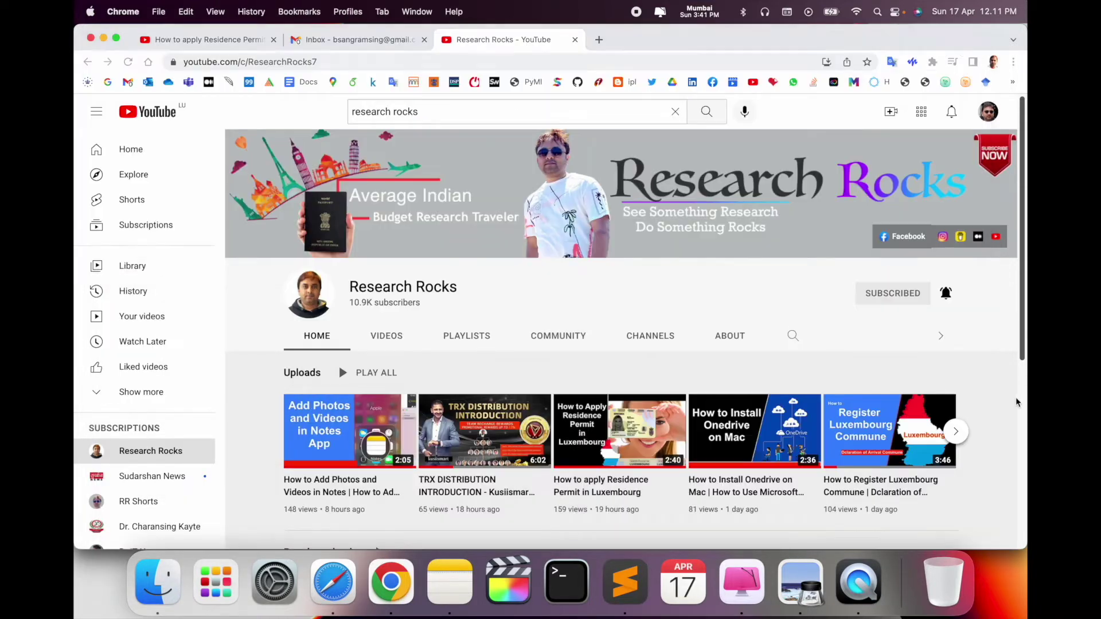
pyautogui.click(599, 40)
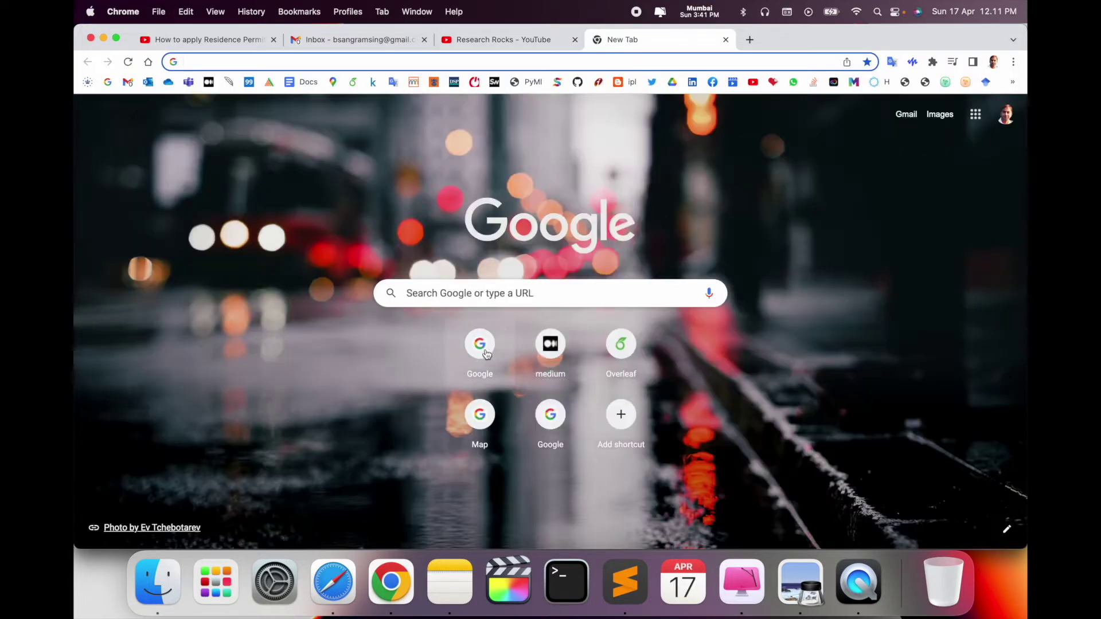
pyautogui.click(477, 347)
pyautogui.write('veed')
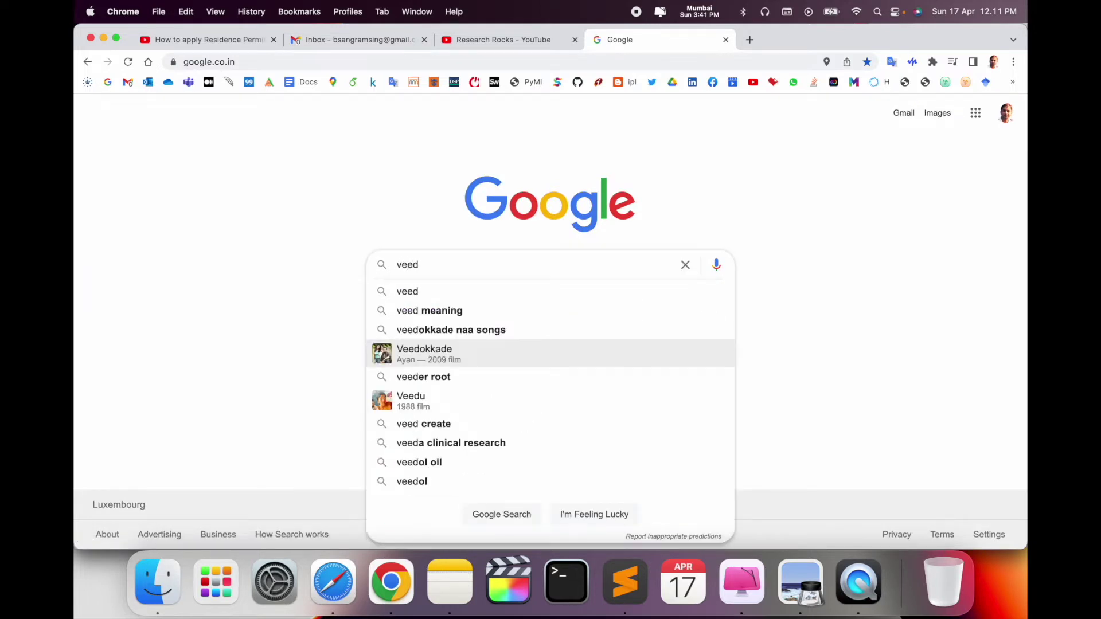
pyautogui.press('Return')
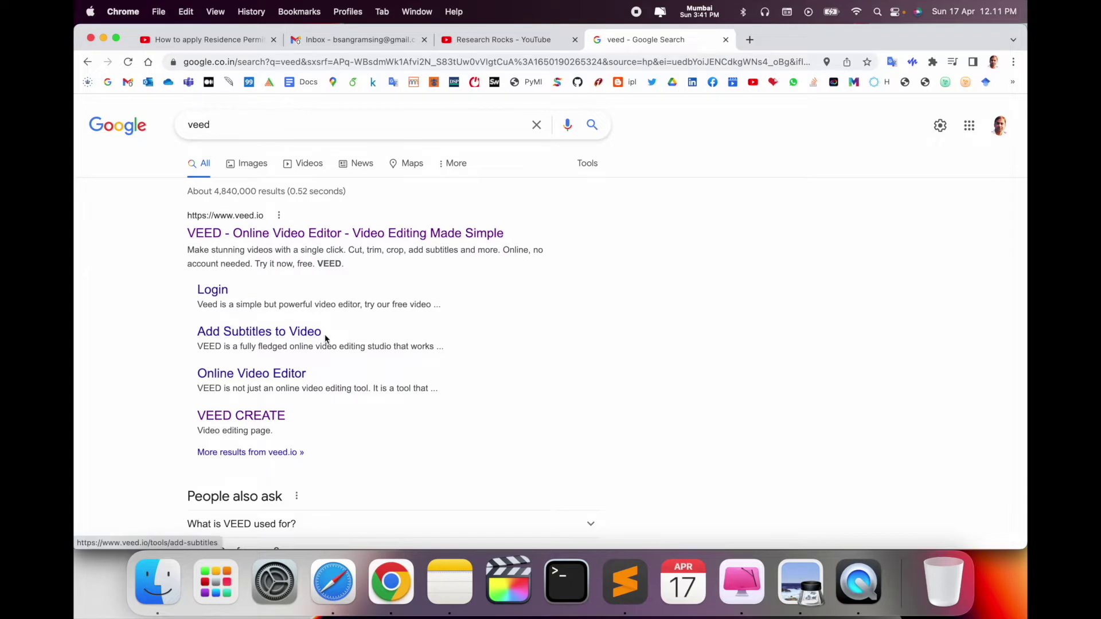
pyautogui.click(315, 232)
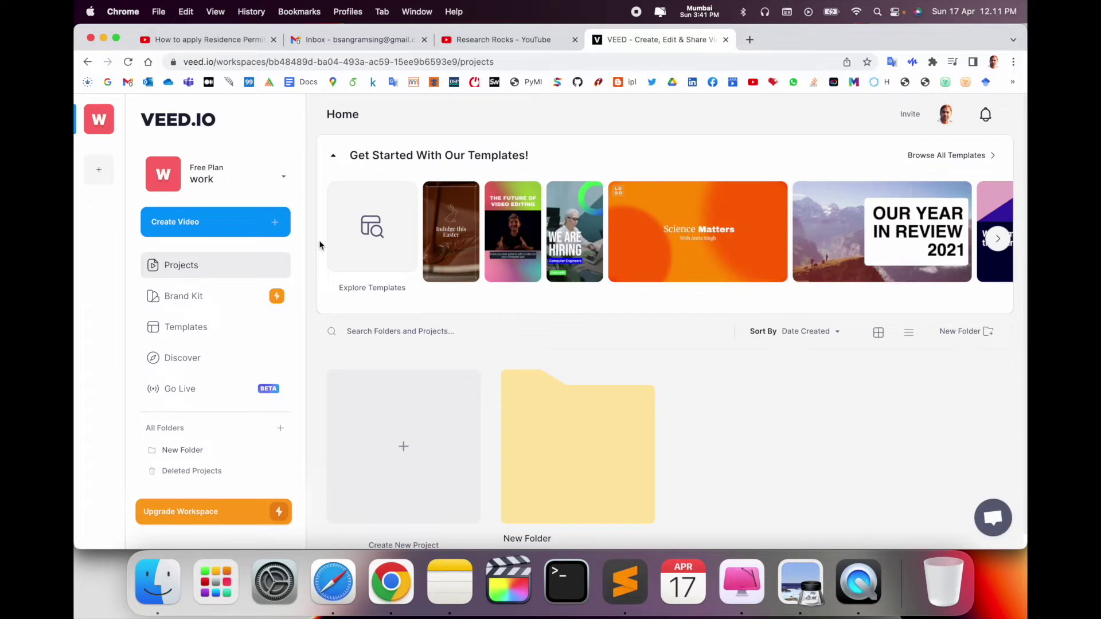
# Add a new VEED workspace named 'Research Rocks'.
pyautogui.click(99, 169)
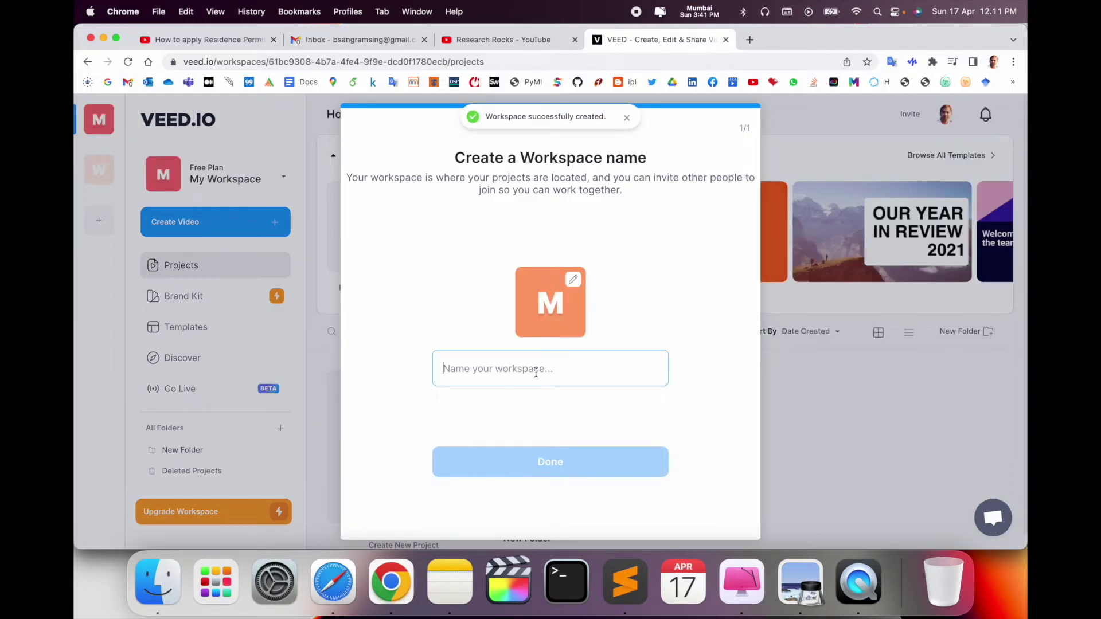
pyautogui.write('H')
pyautogui.press('BackSpace')
pyautogui.write('Research Rocks')
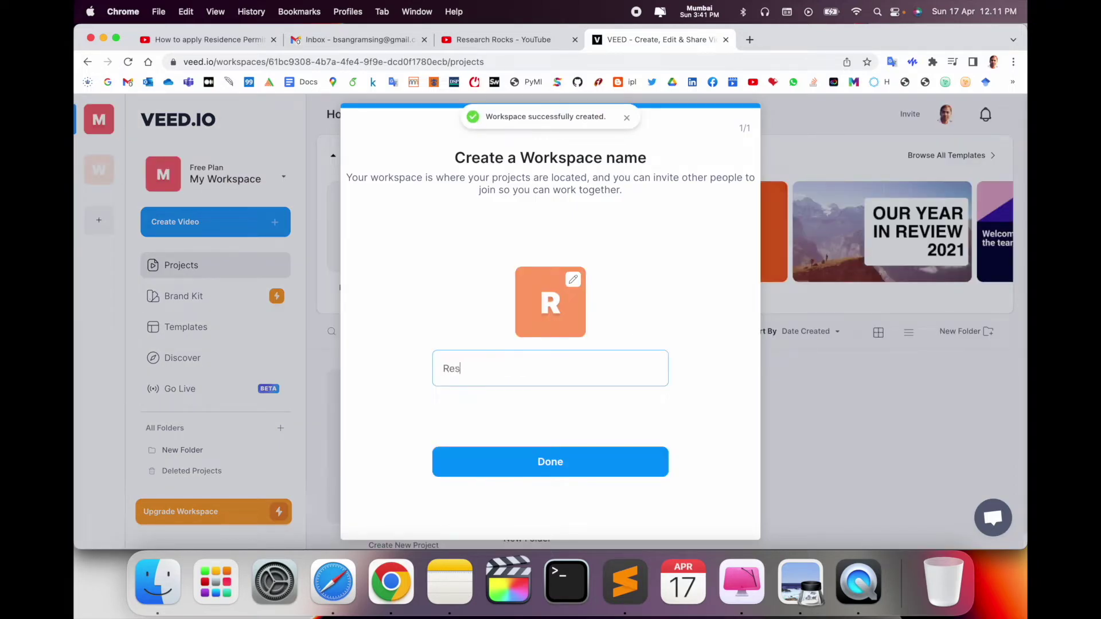
pyautogui.click(621, 480)
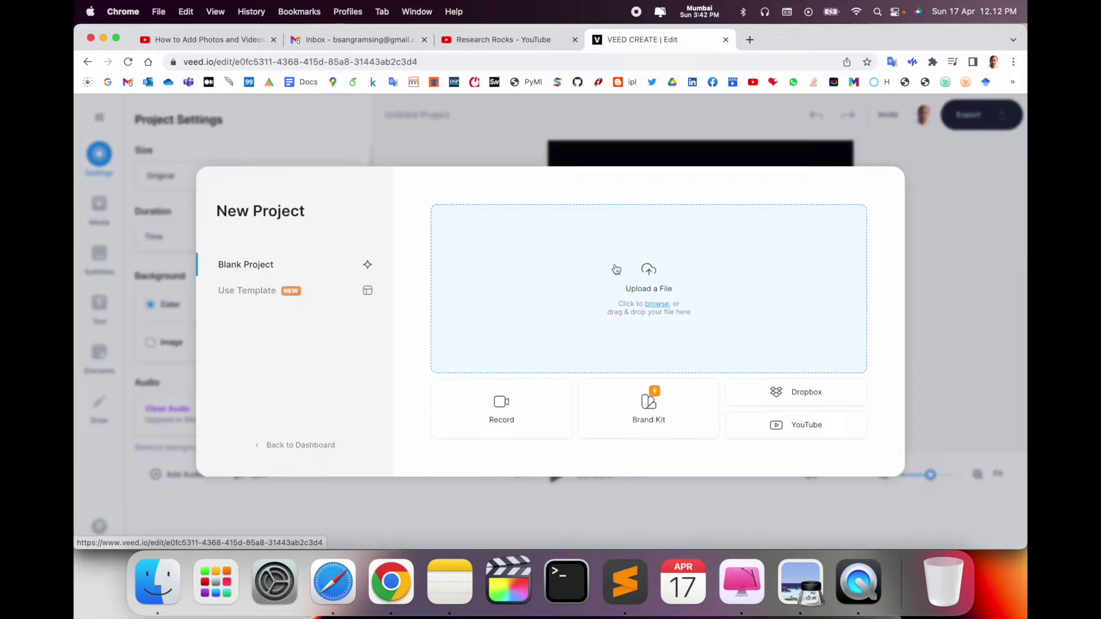
# Start a blank project and upload the WhatsApp-transfer MP4 from the computer.
pyautogui.click(254, 293)
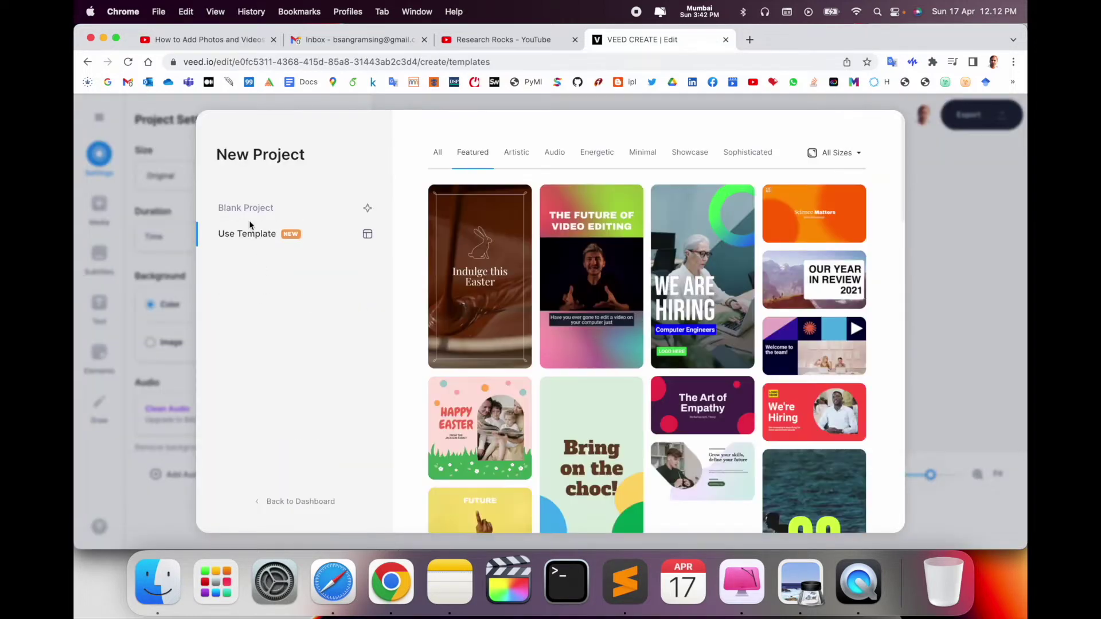
pyautogui.click(242, 212)
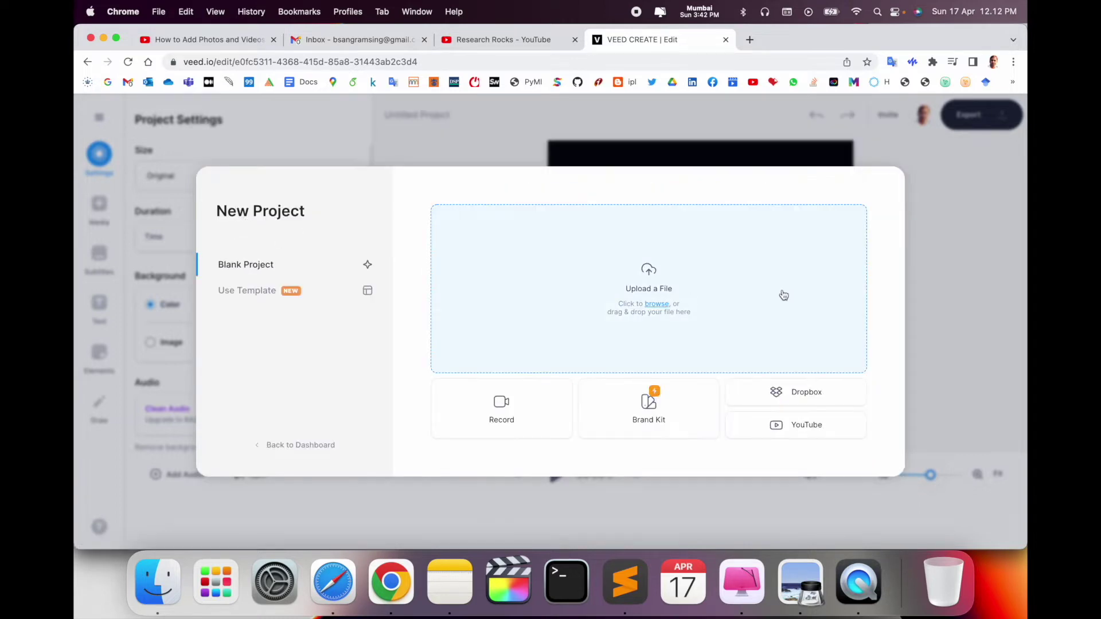
pyautogui.click(657, 308)
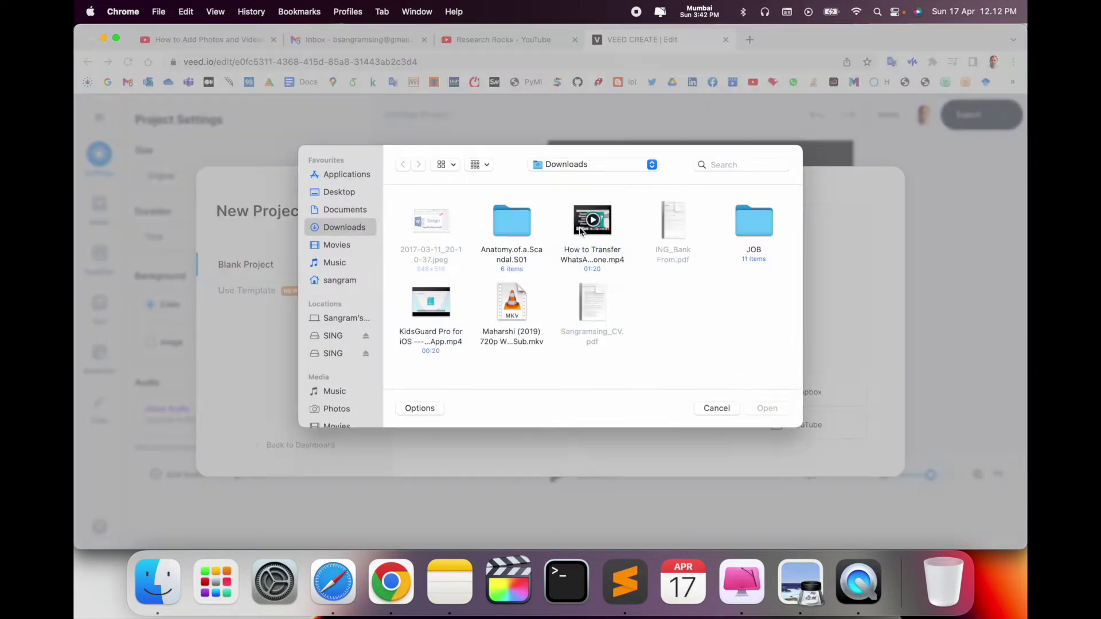
pyautogui.doubleClick(588, 229)
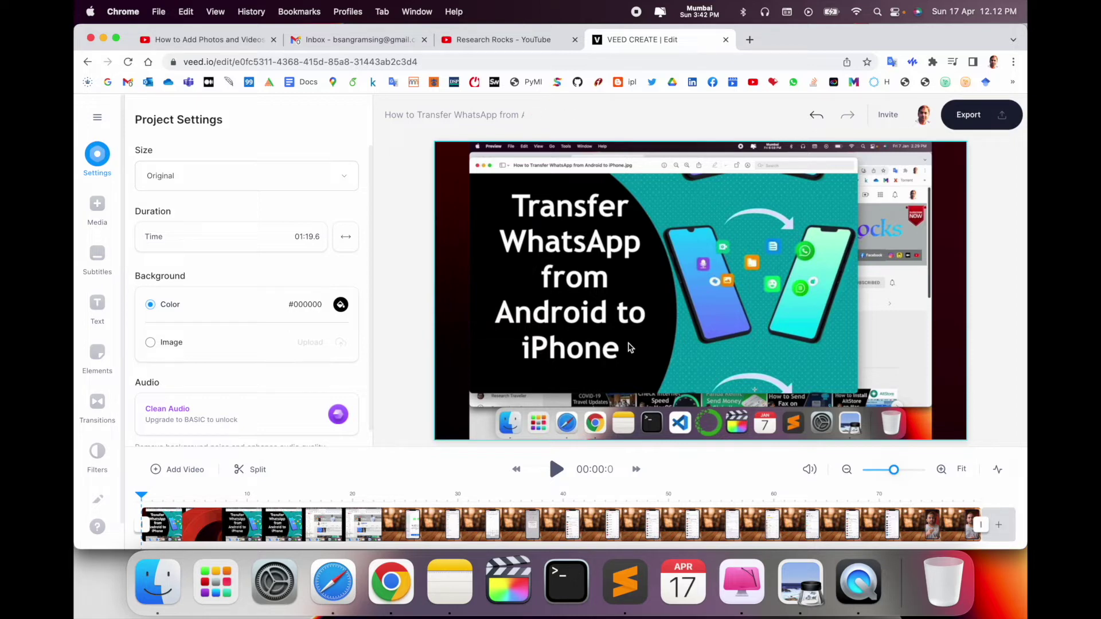
# Resize the video to YouTube 16:9 and bring up the Subtitles options.
pyautogui.click(254, 180)
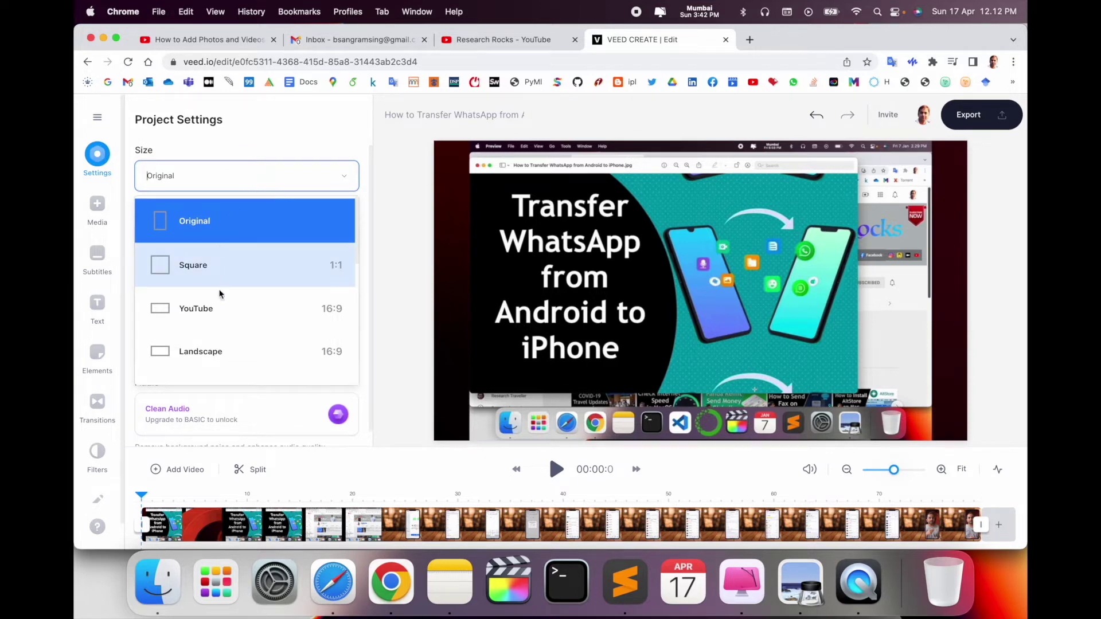
pyautogui.click(223, 308)
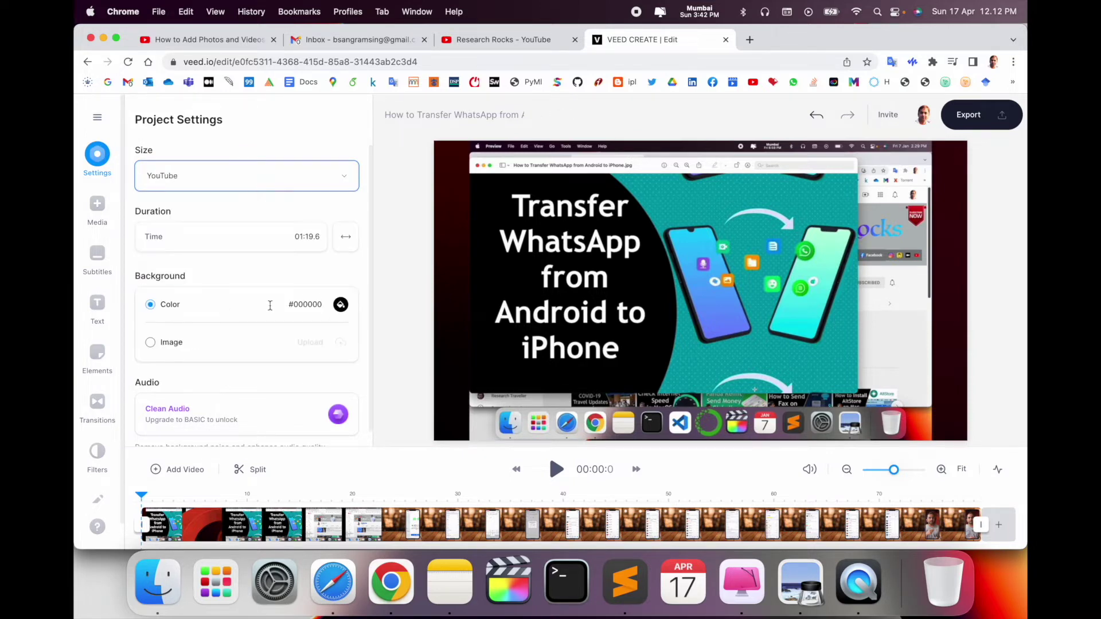
pyautogui.scroll(-1, 270, 306)
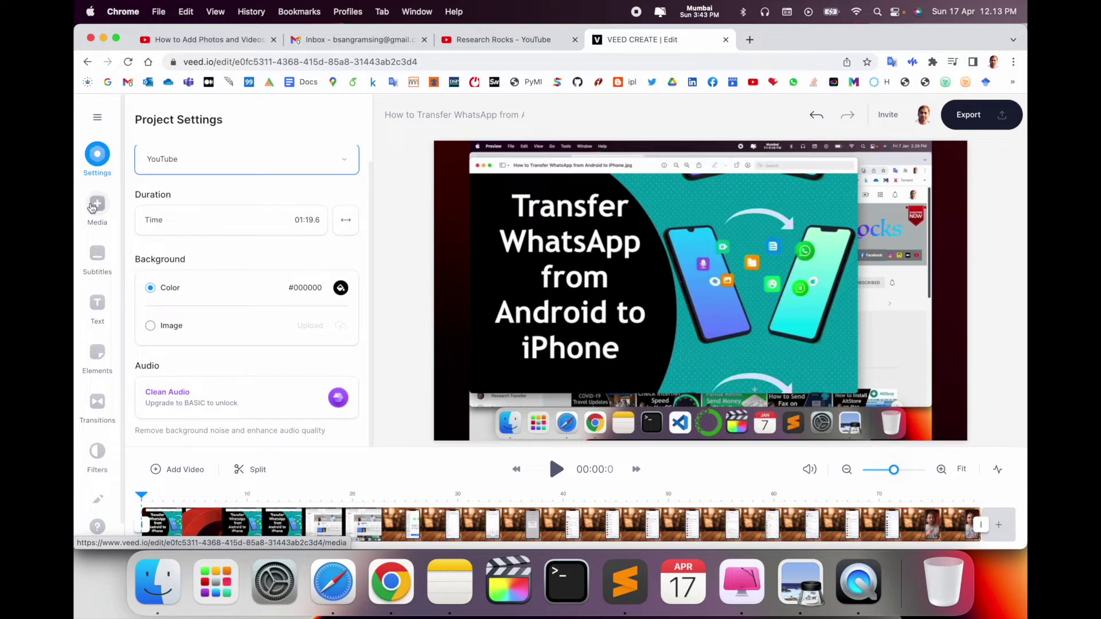
pyautogui.click(98, 253)
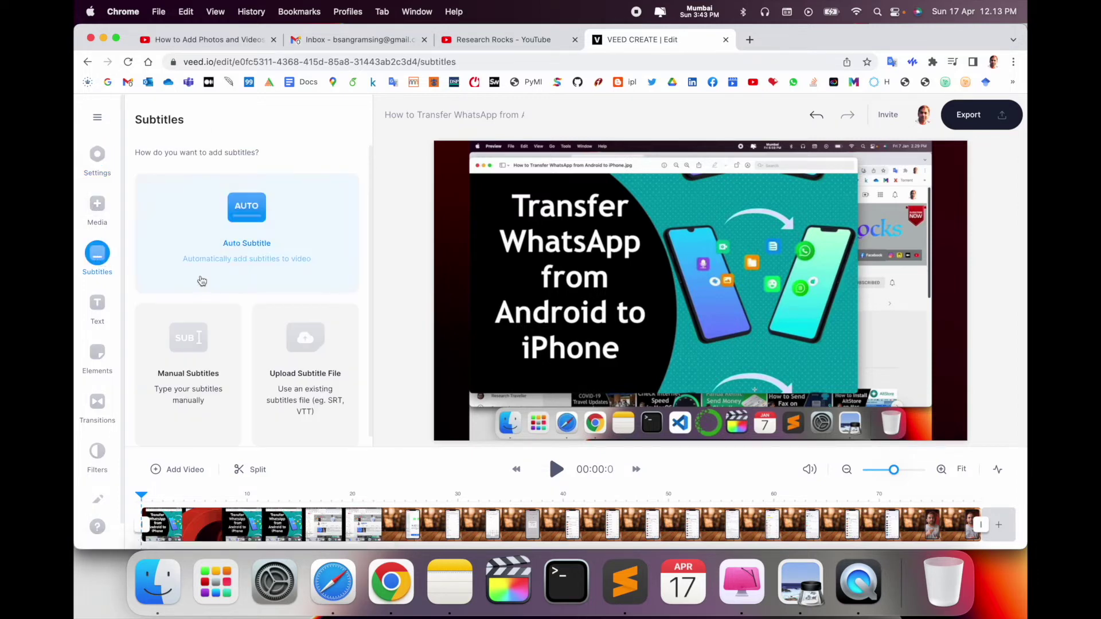
# Run Auto Subtitle to transcribe the narration starting 'Welcome to Research Rocks.'.
pyautogui.click(245, 215)
pyautogui.click(253, 279)
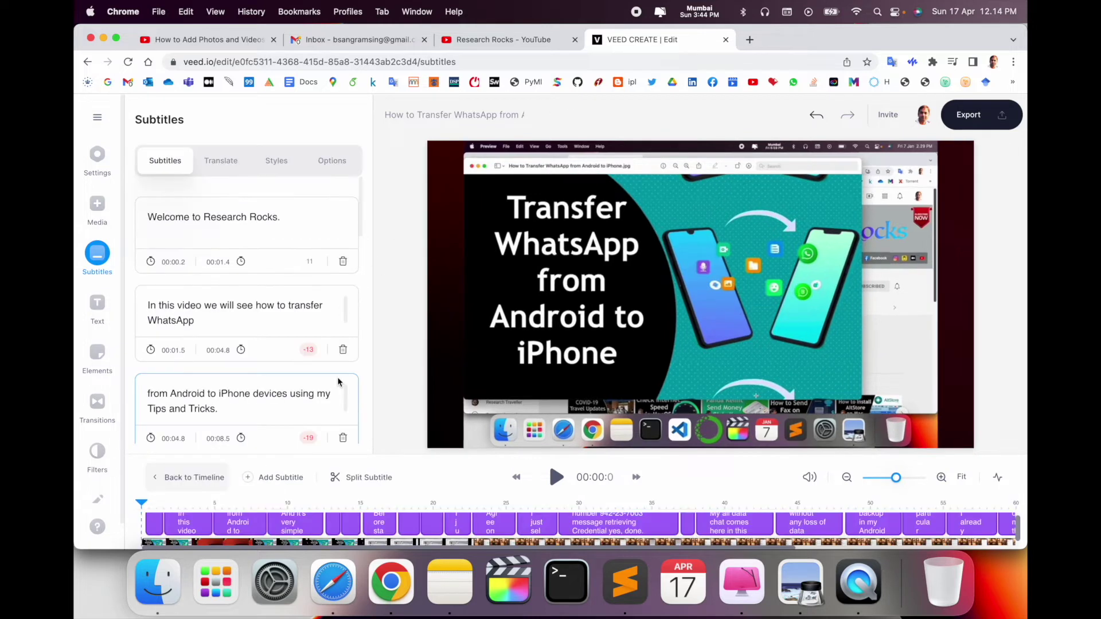
pyautogui.moveTo(338, 376)
# Play and pause the video to check the generated subtitles.
pyautogui.click(555, 477)
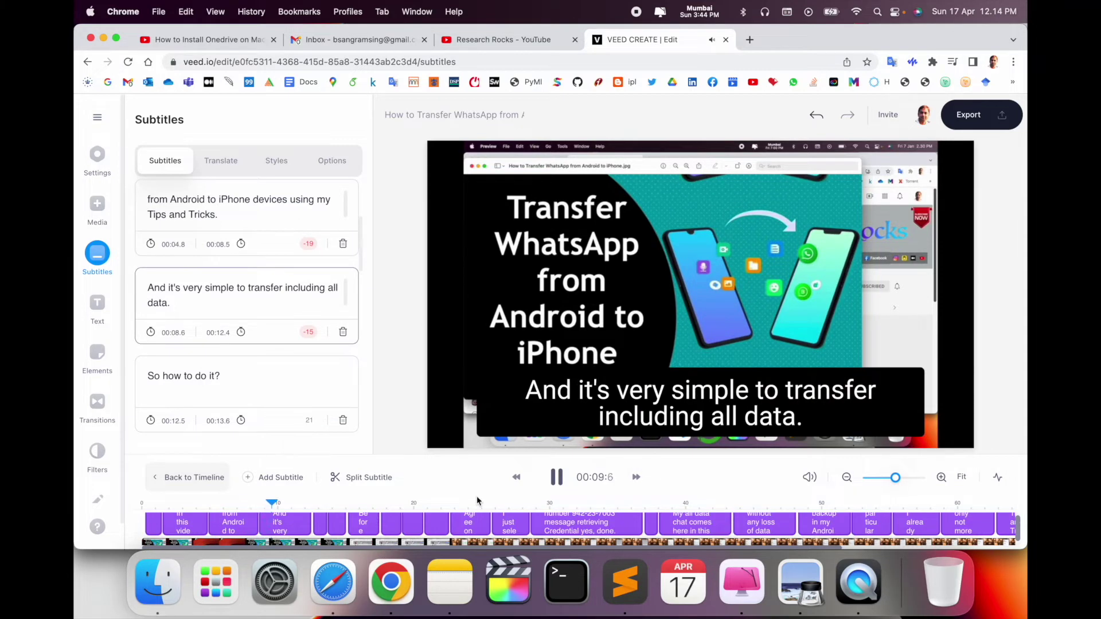
pyautogui.press('space')
pyautogui.scroll(-5, 147, 298)
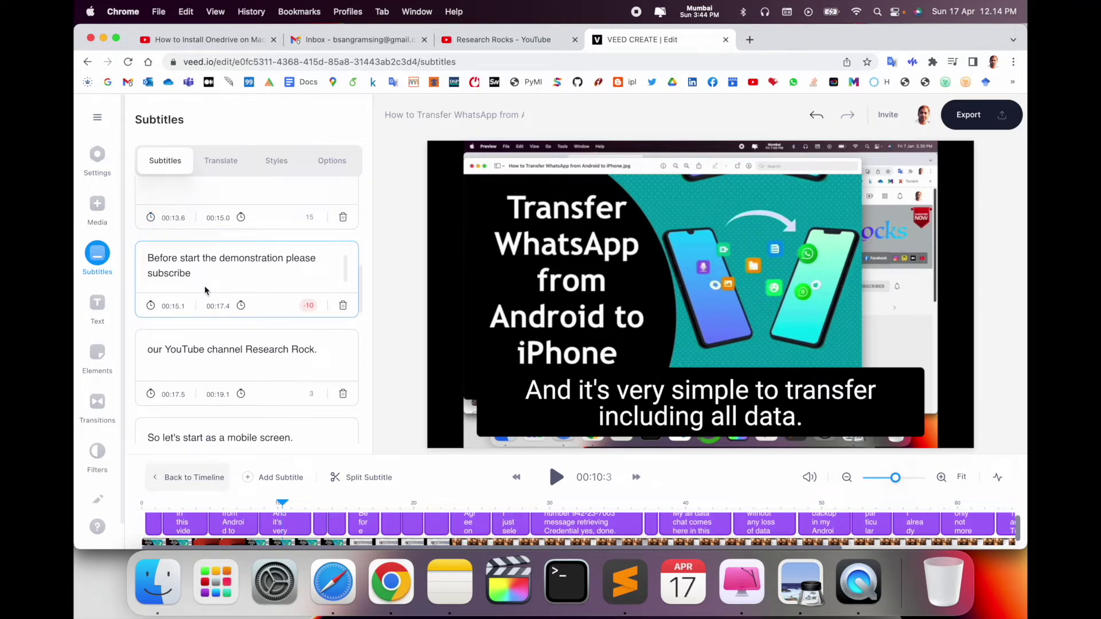
pyautogui.scroll(-10, 223, 344)
pyautogui.scroll(-5, 225, 365)
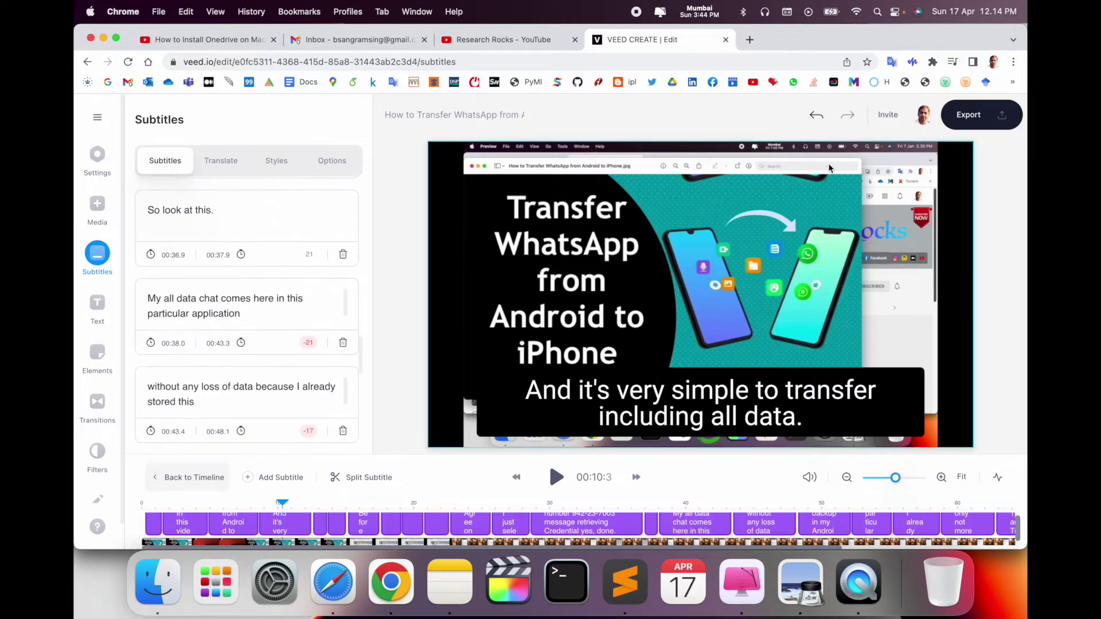
# Widen the caption box and centre it lower near the bottom of the frame.
pyautogui.click(918, 404)
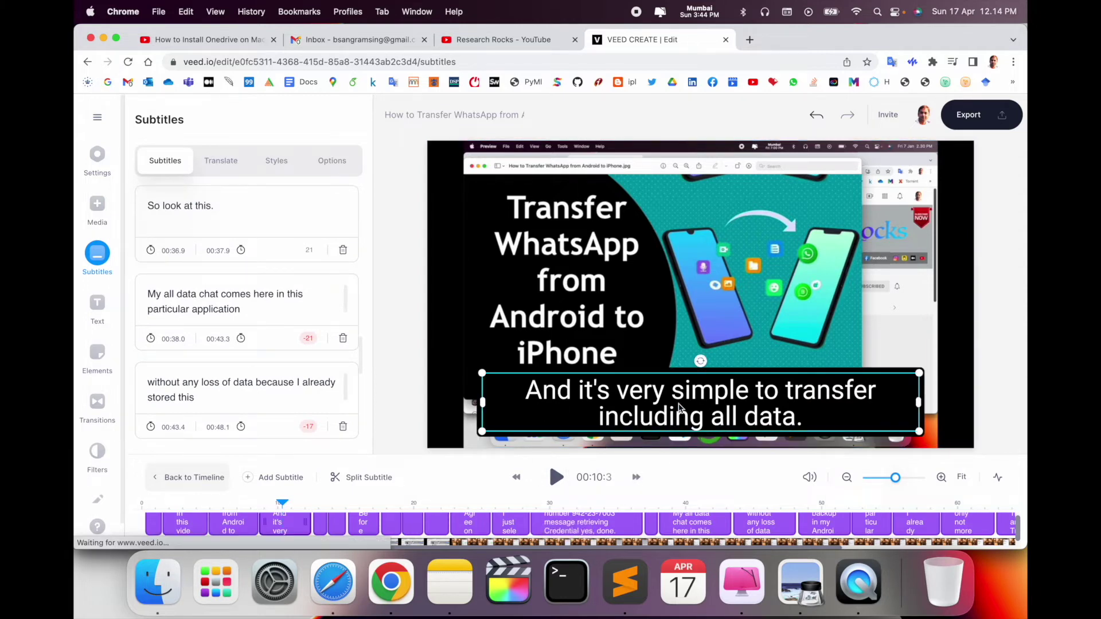
pyautogui.moveTo(921, 404); pyautogui.dragTo(970, 404)
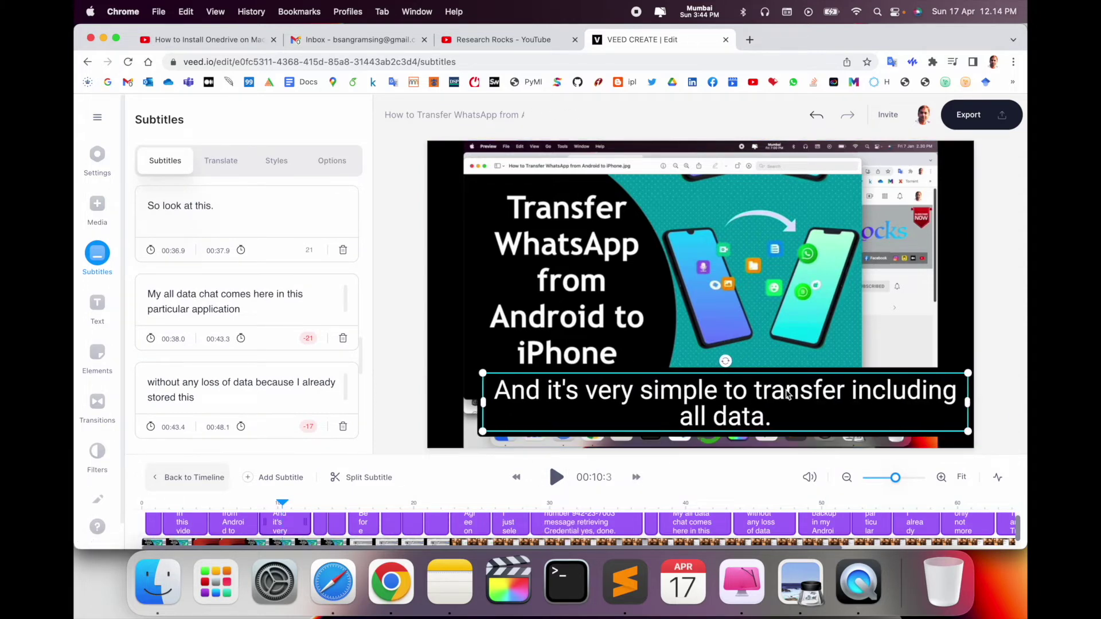
pyautogui.moveTo(783, 395); pyautogui.dragTo(749, 410)
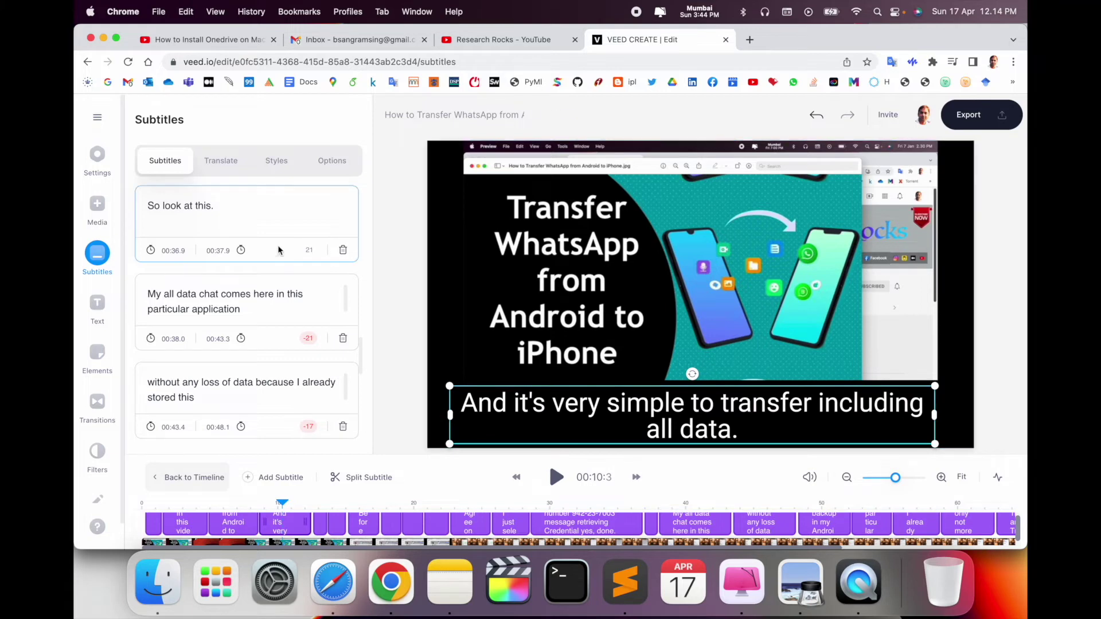
pyautogui.click(210, 162)
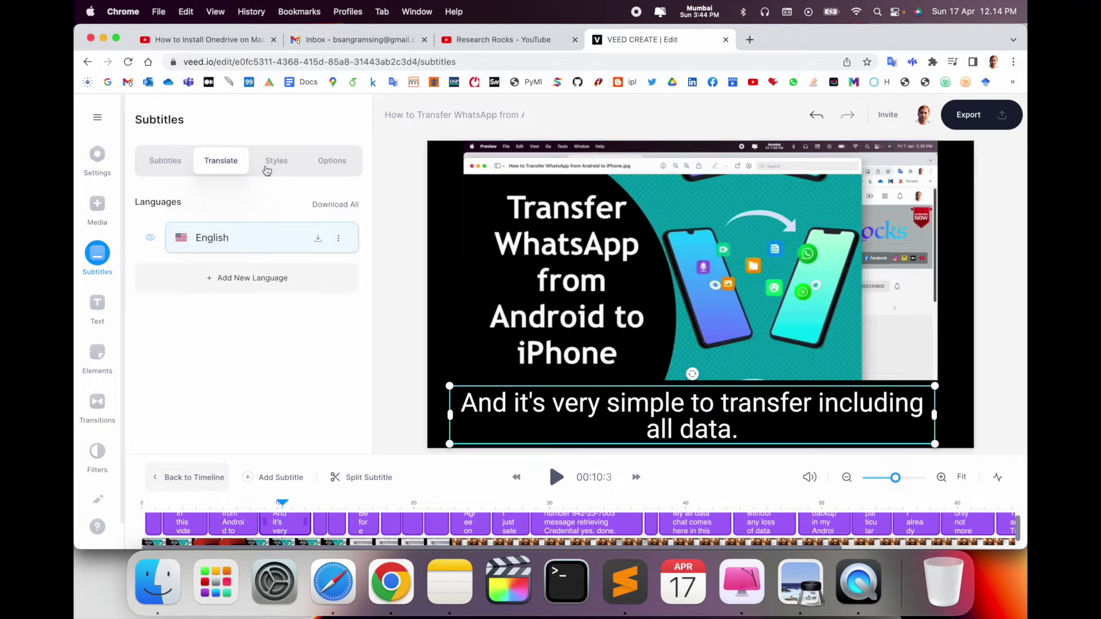
# Set the subtitle font size to 30px.
pyautogui.click(269, 161)
pyautogui.click(293, 233)
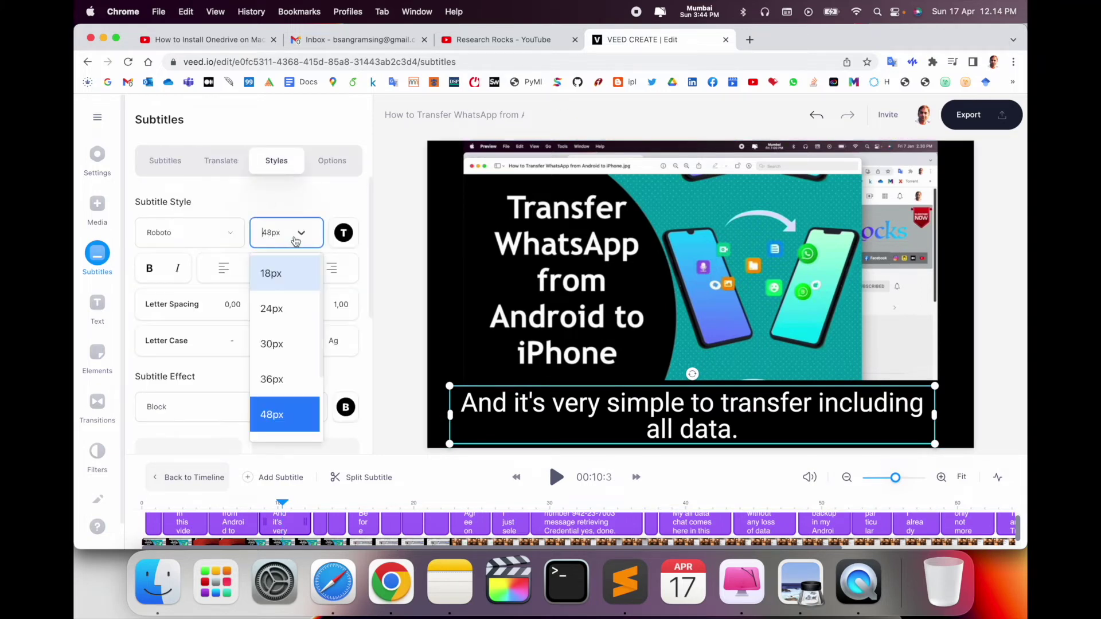
pyautogui.click(273, 308)
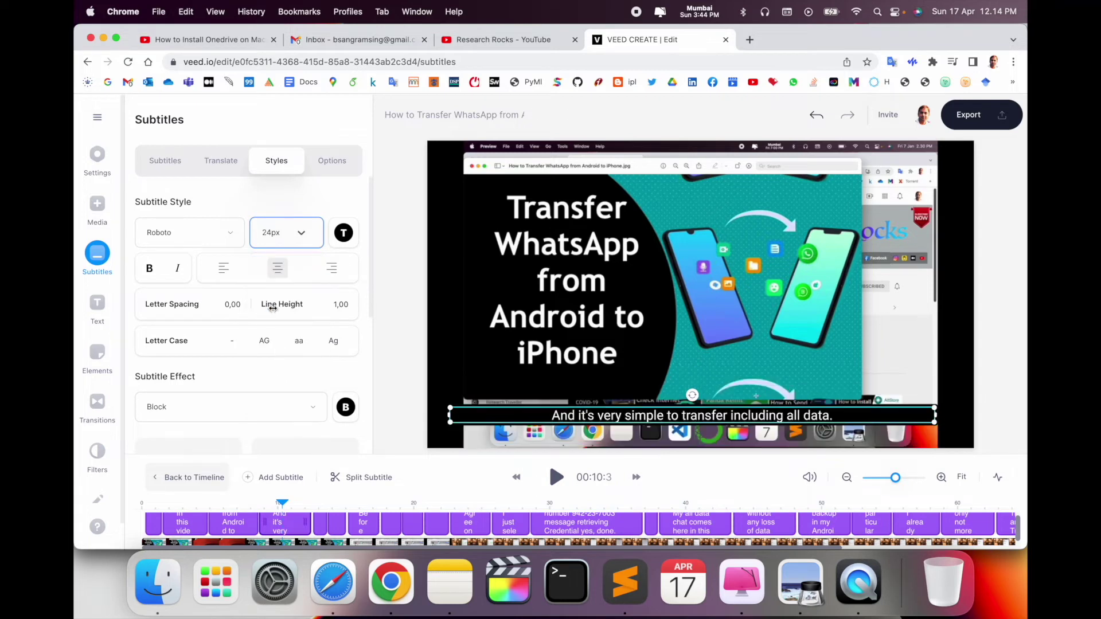
pyautogui.click(272, 229)
pyautogui.click(272, 344)
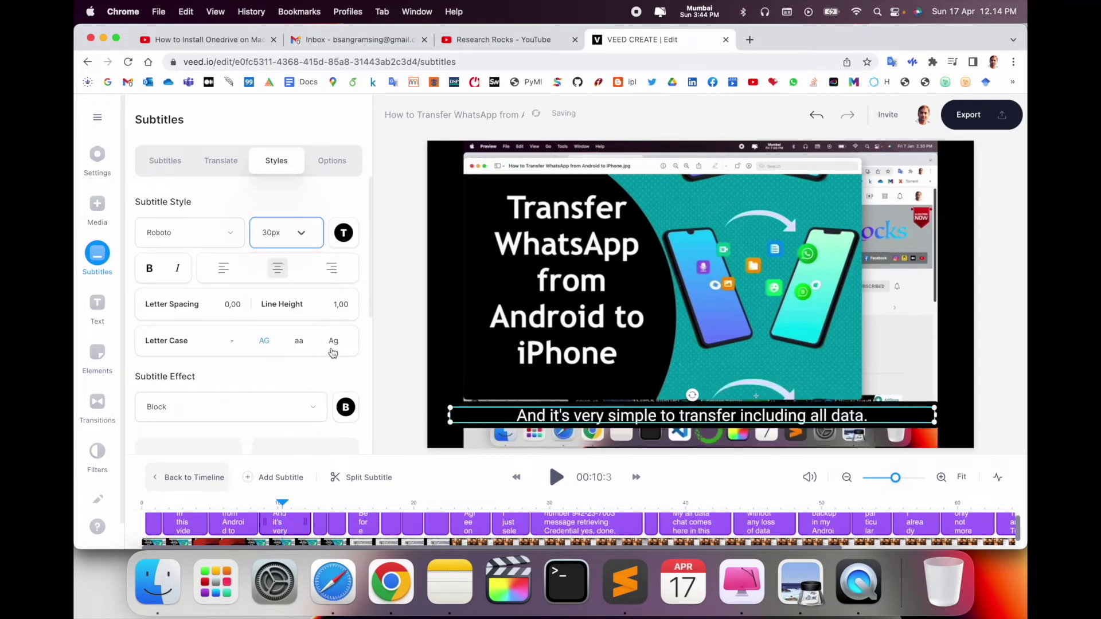
# Move the subtitle down about 27 px, just above the video's bottom edge.
pyautogui.click(700, 404)
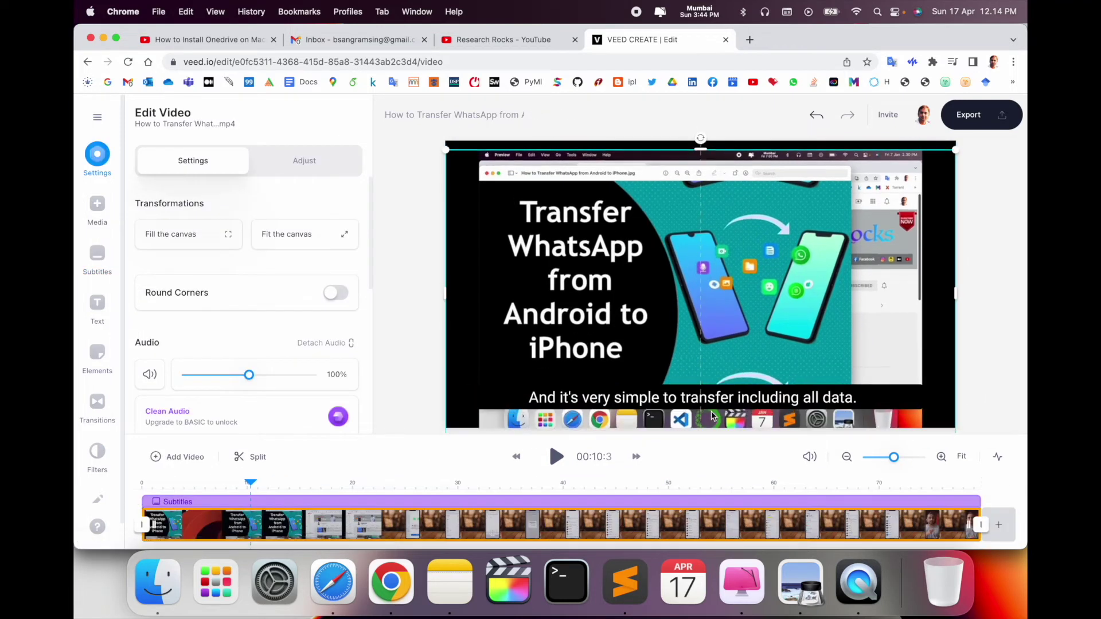
pyautogui.moveTo(700, 405); pyautogui.dragTo(710, 394)
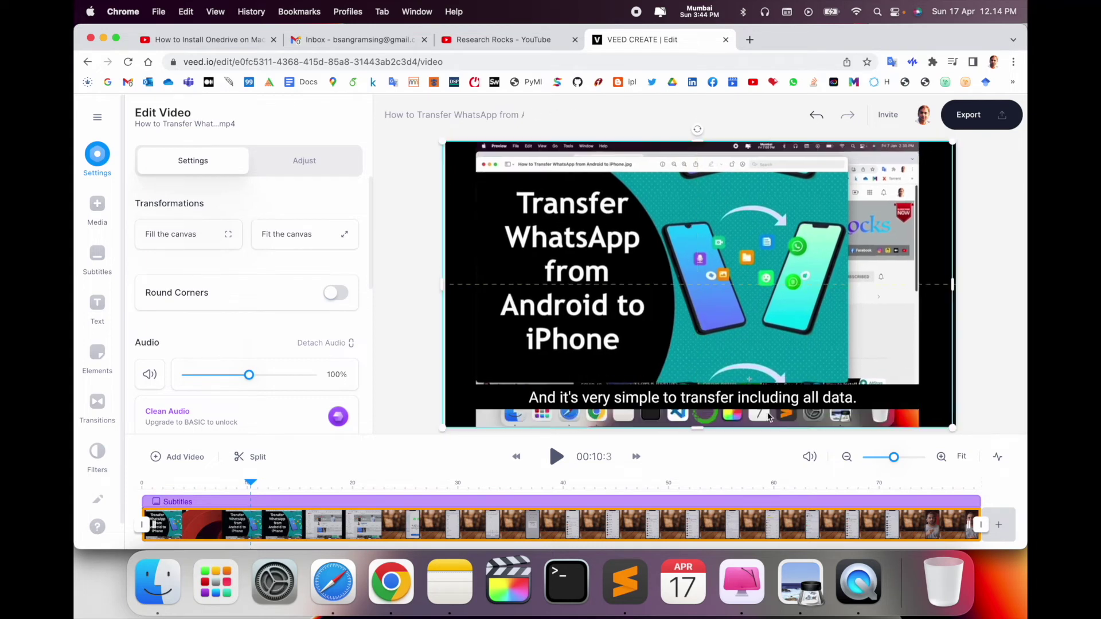
pyautogui.click(677, 395)
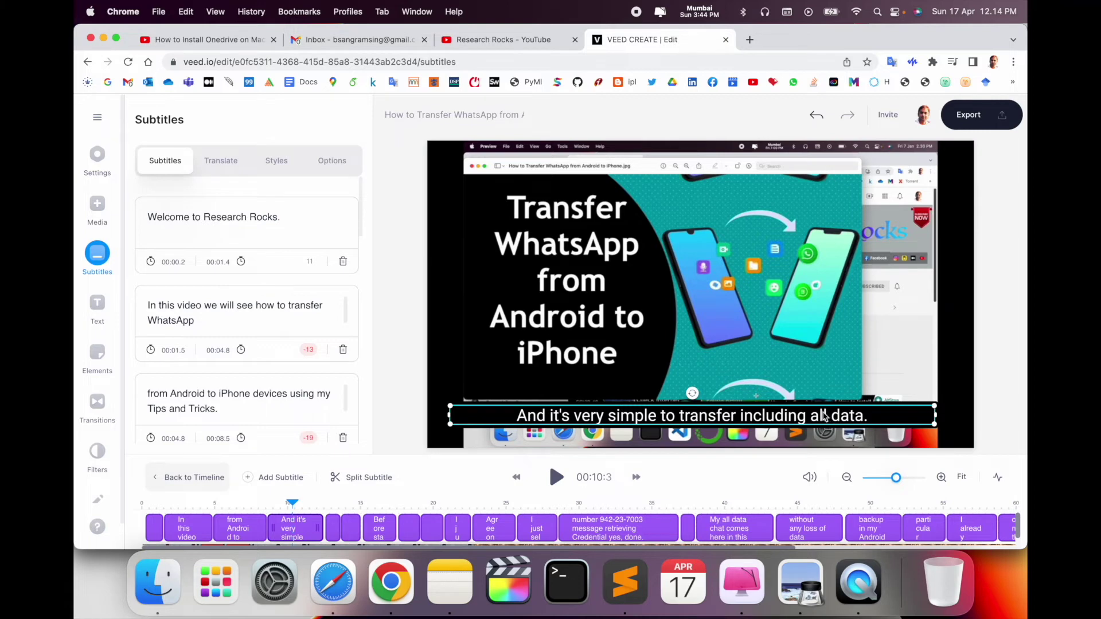
pyautogui.moveTo(826, 418)
pyautogui.mouseDown()
pyautogui.moveTo(823, 434)
pyautogui.moveTo(824, 227)
pyautogui.moveTo(826, 436)
pyautogui.mouseUp()
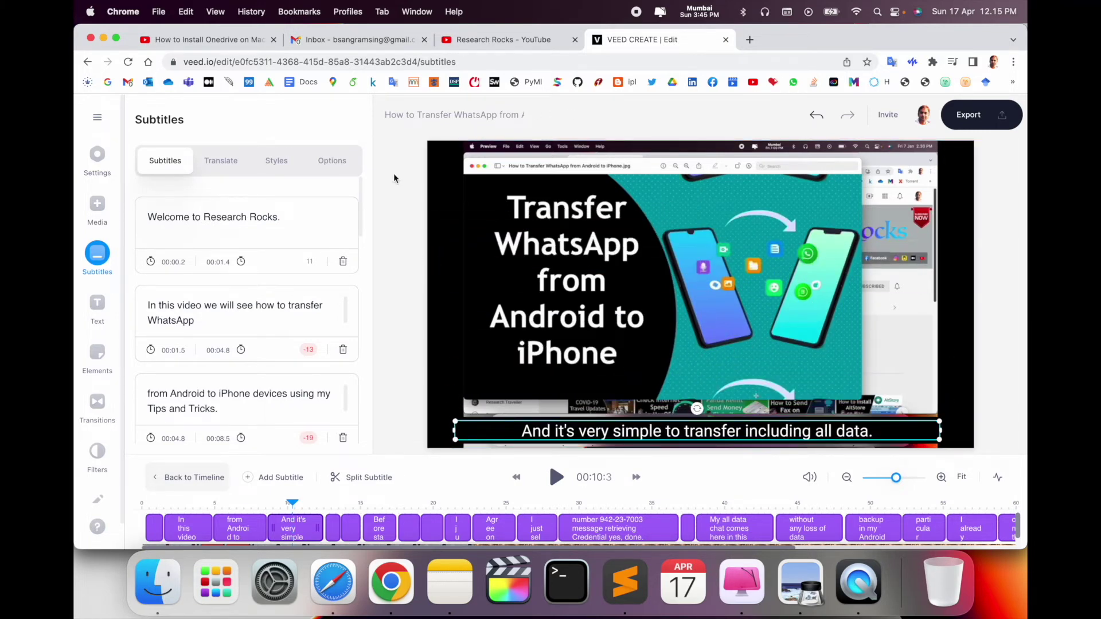
# Keep the Roboto font with bold off, then bring up the Export options.
pyautogui.click(262, 163)
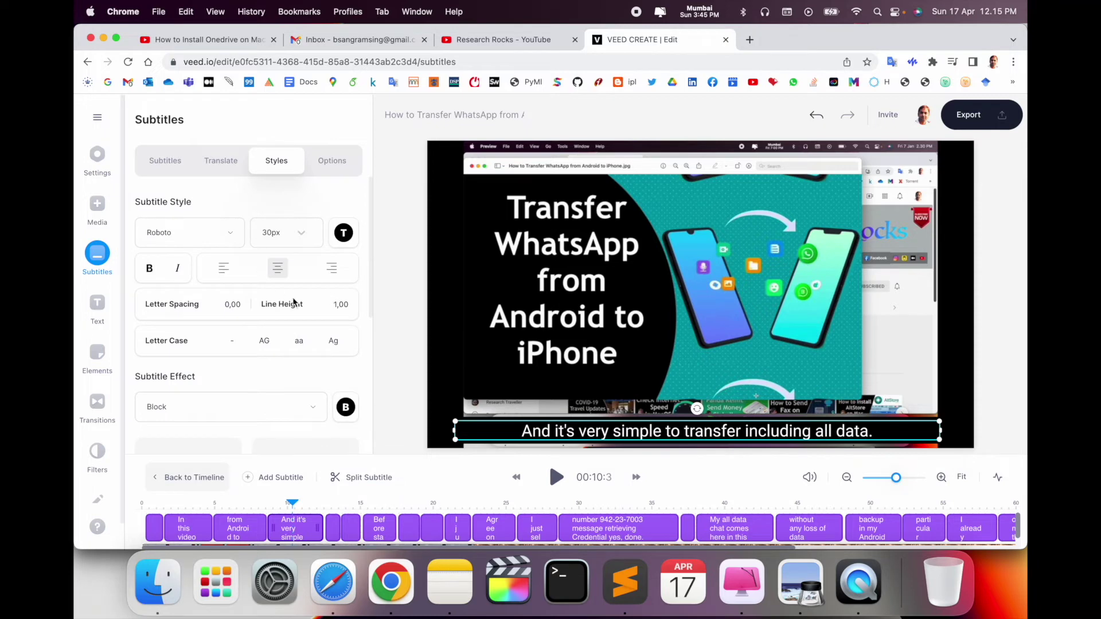
pyautogui.click(209, 235)
pyautogui.click(296, 239)
pyautogui.click(148, 270)
pyautogui.click(152, 271)
pyautogui.scroll(-3, 289, 319)
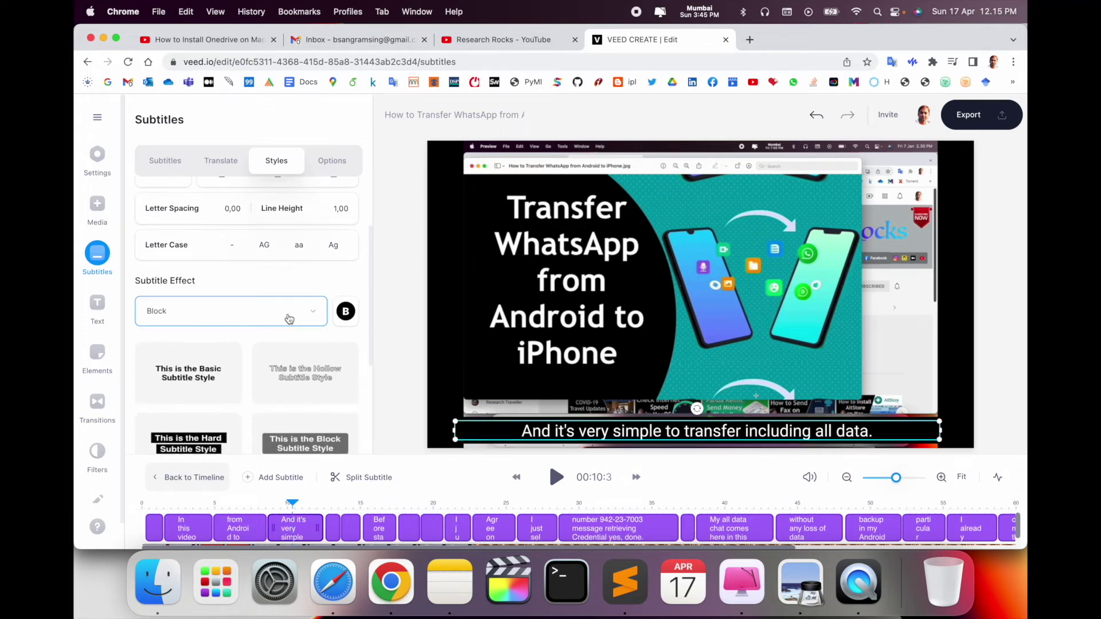
pyautogui.scroll(-3, 290, 320)
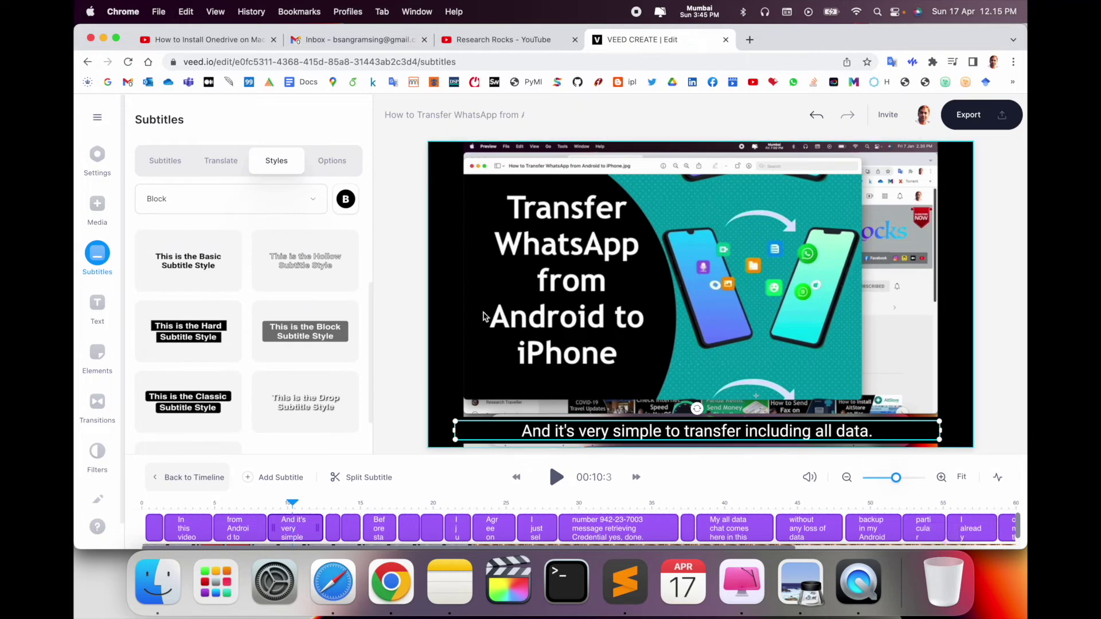
pyautogui.click(332, 161)
pyautogui.click(968, 114)
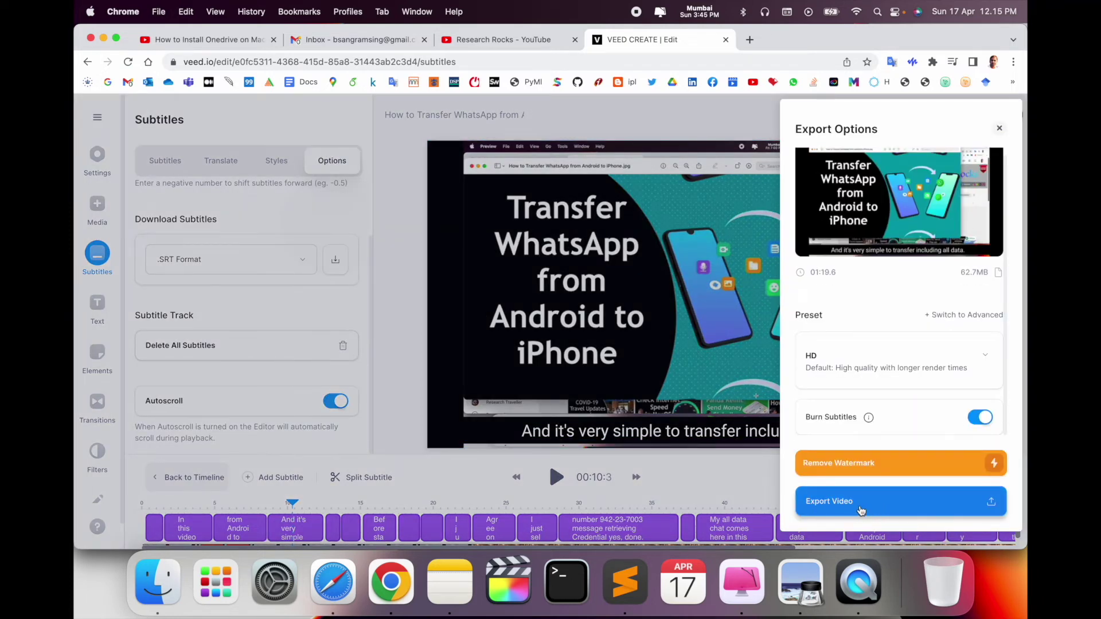
# Export the video with Burn Subtitles on and wait for rendering to reach 100%.
pyautogui.click(860, 509)
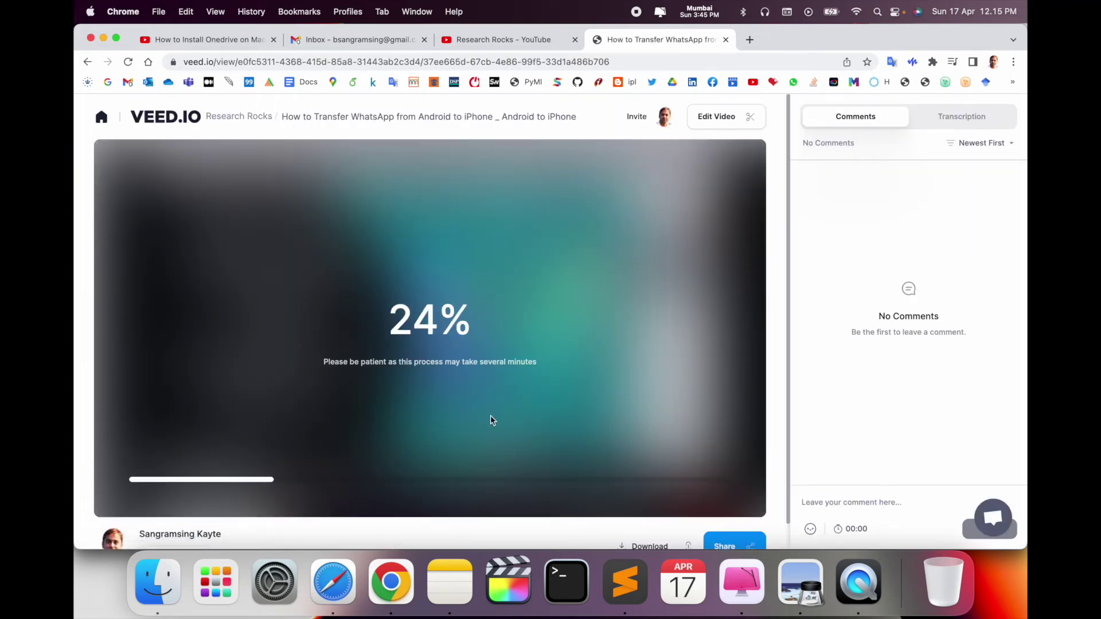
pyautogui.scroll(-1, 636, 416)
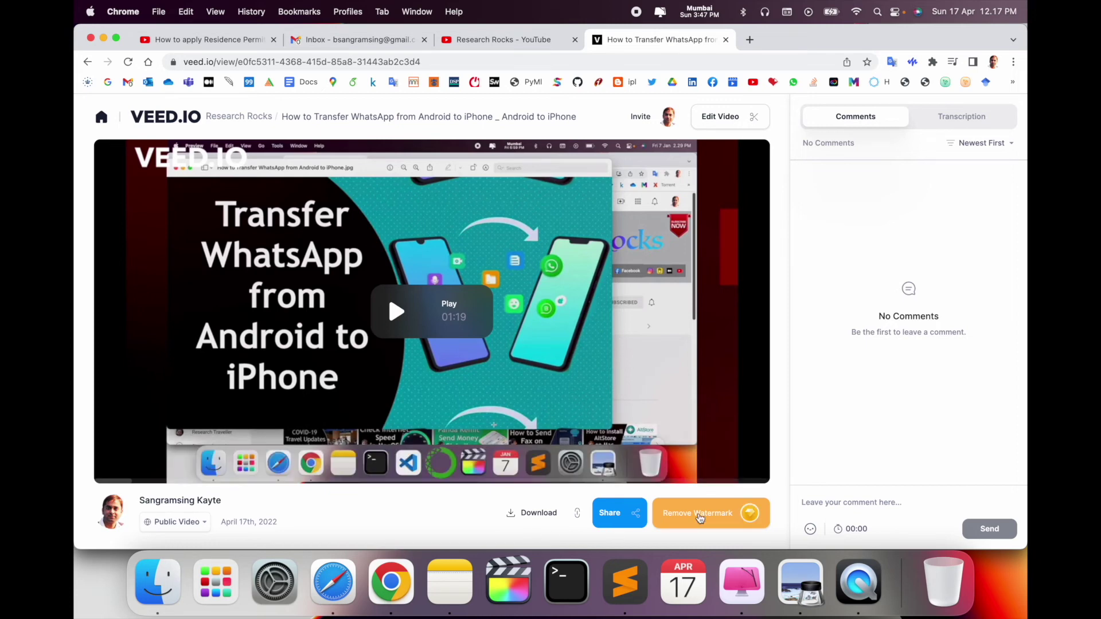
# Download the export as MP4, play it muted in QuickTime, then quit the player.
pyautogui.click(534, 520)
pyautogui.click(464, 477)
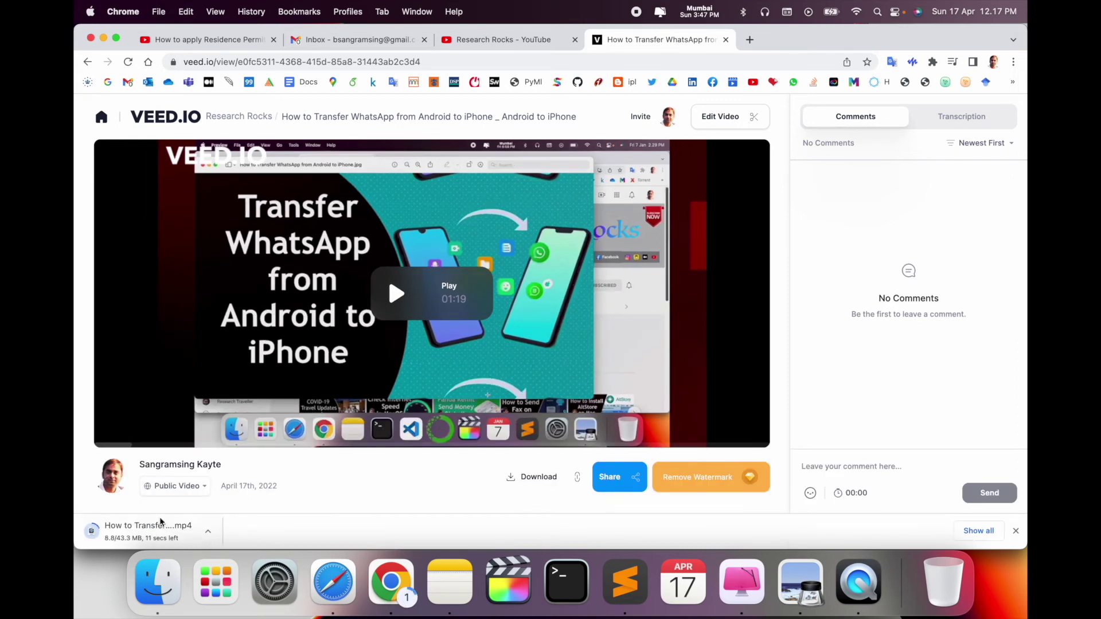
pyautogui.click(184, 524)
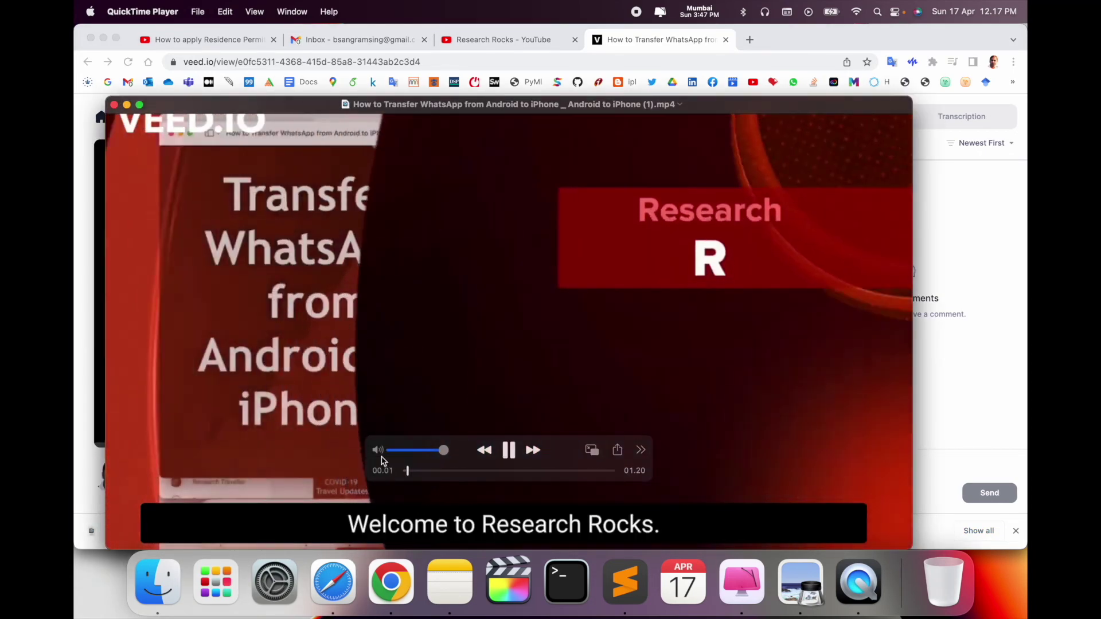
pyautogui.click(377, 450)
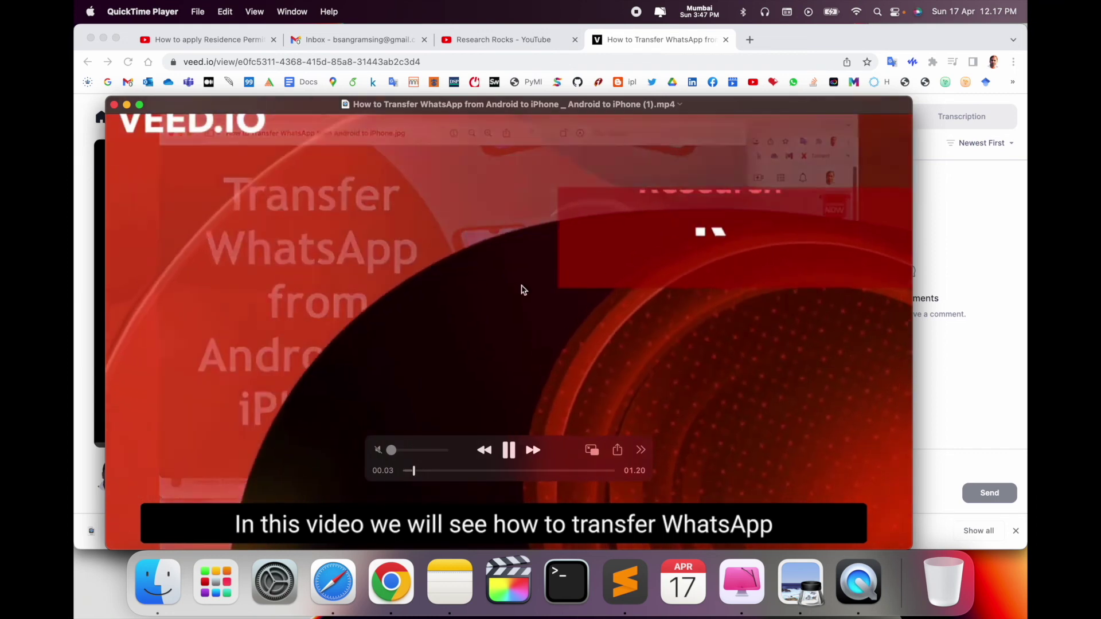
pyautogui.press('super+q')
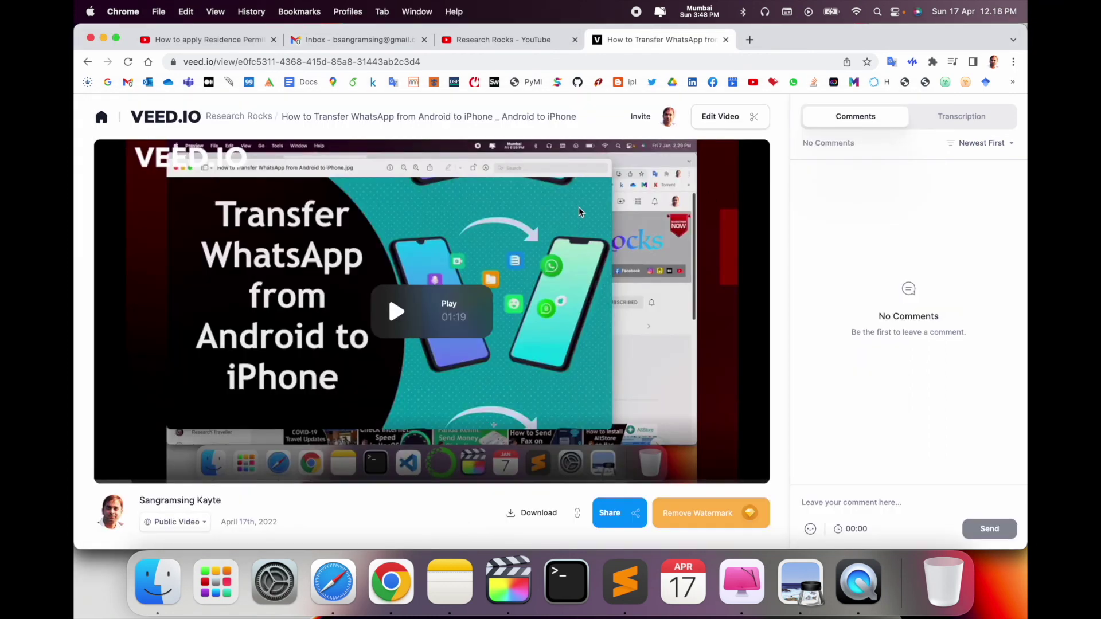